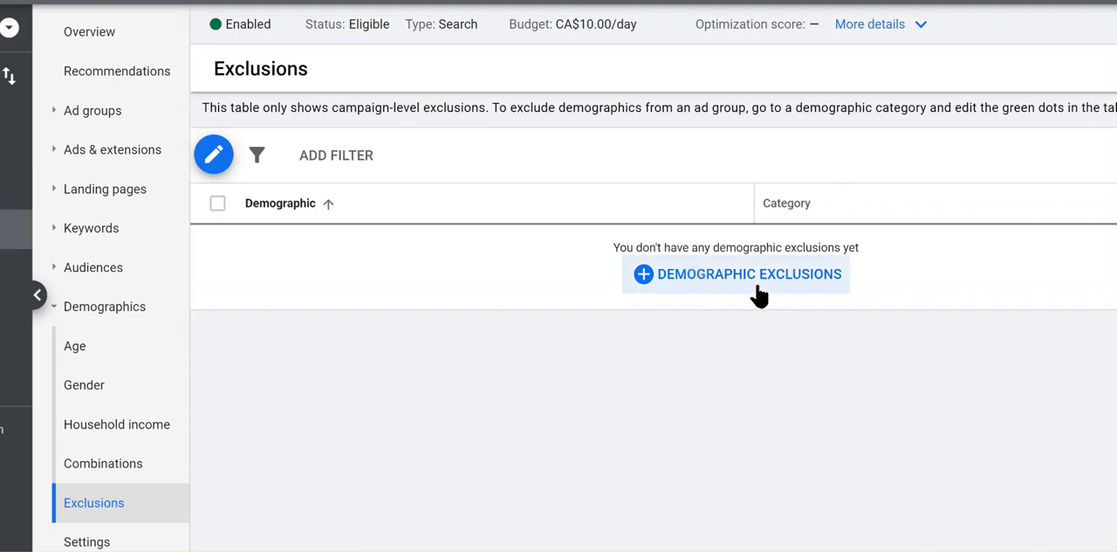
Start demographic exclusions for the Savvy-TEST campaign and exclude ages 18 - 24, 25 - 34, 55 - 64, 65+ and Unknown.
click(724, 282)
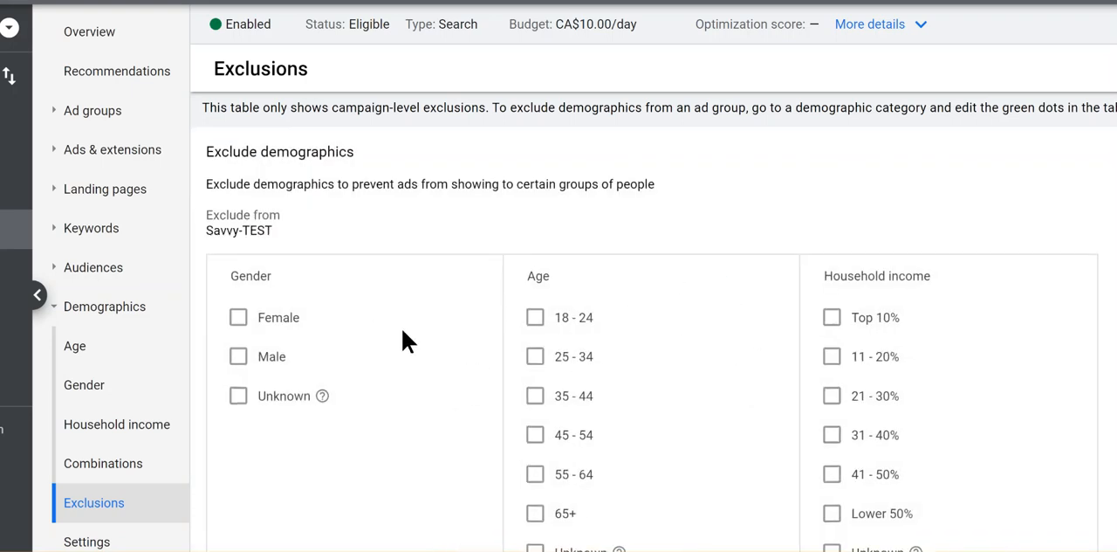
scroll(411, 311, down, 1)
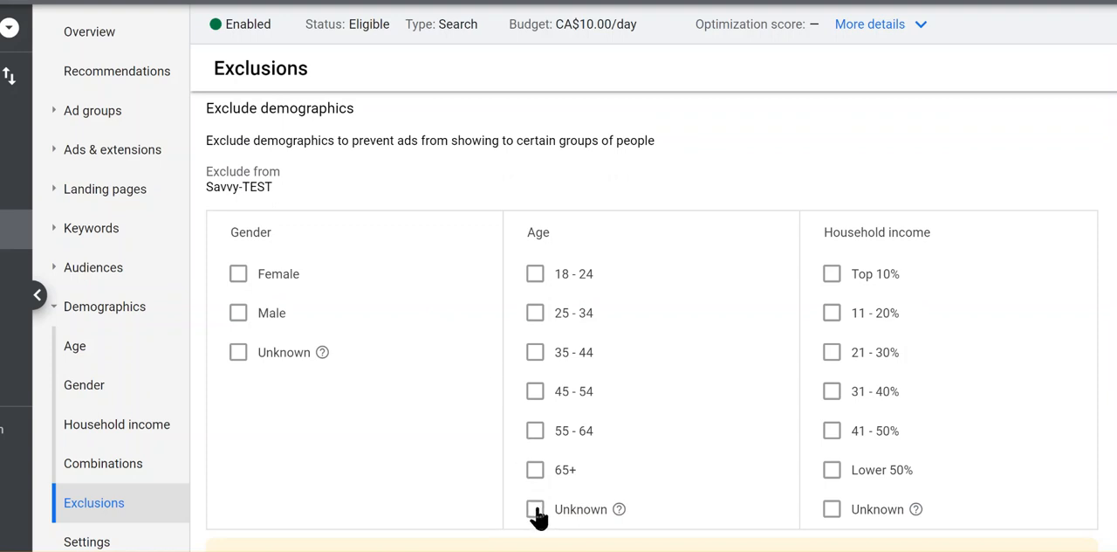
click(535, 313)
click(535, 274)
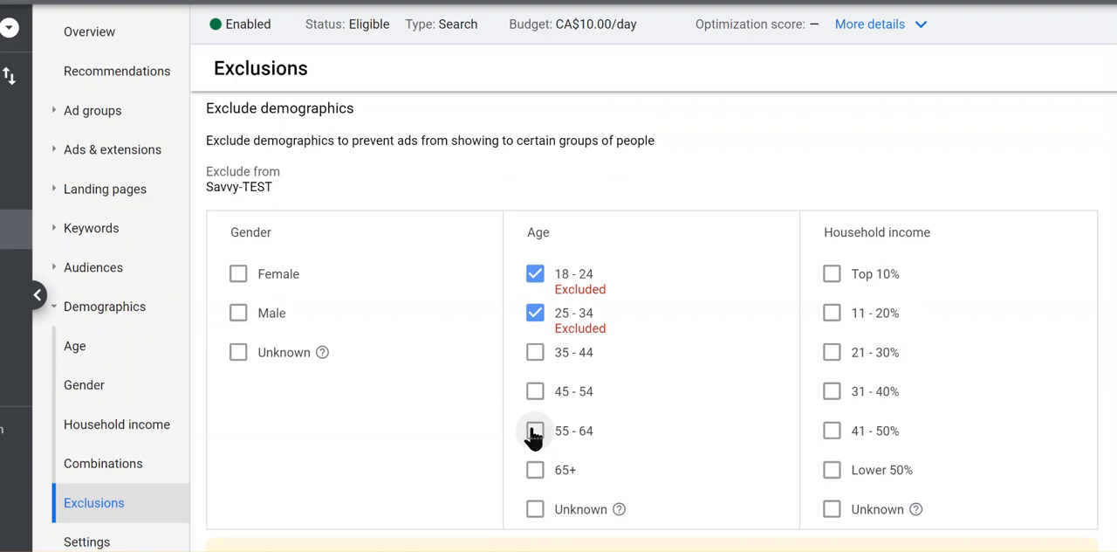
click(534, 431)
click(535, 470)
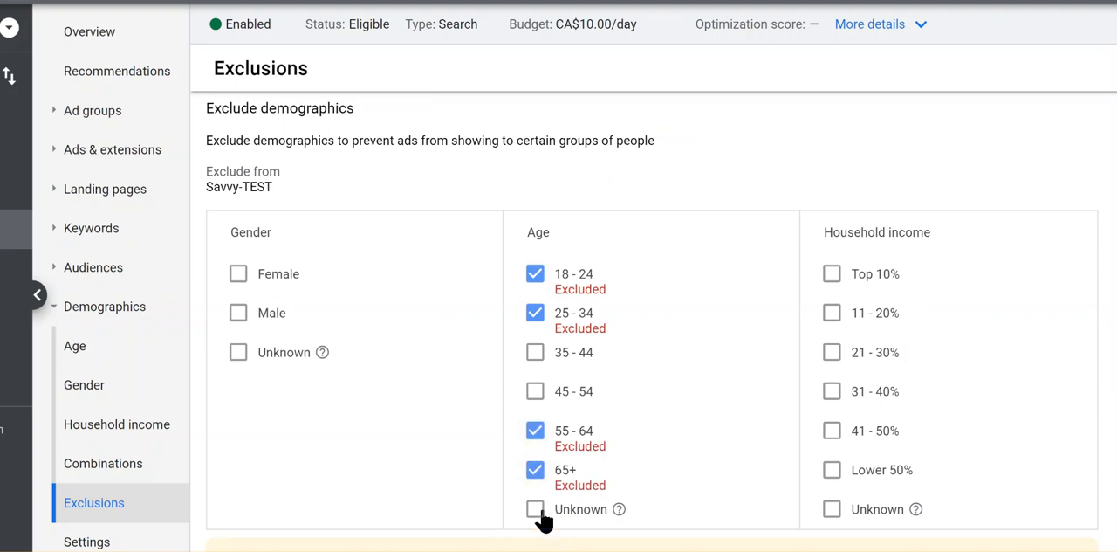
click(535, 509)
Exclude household incomes 21 - 30%, 31 - 40%, 41 - 50%, Lower 50% and Unknown, and save the exclusions.
click(831, 354)
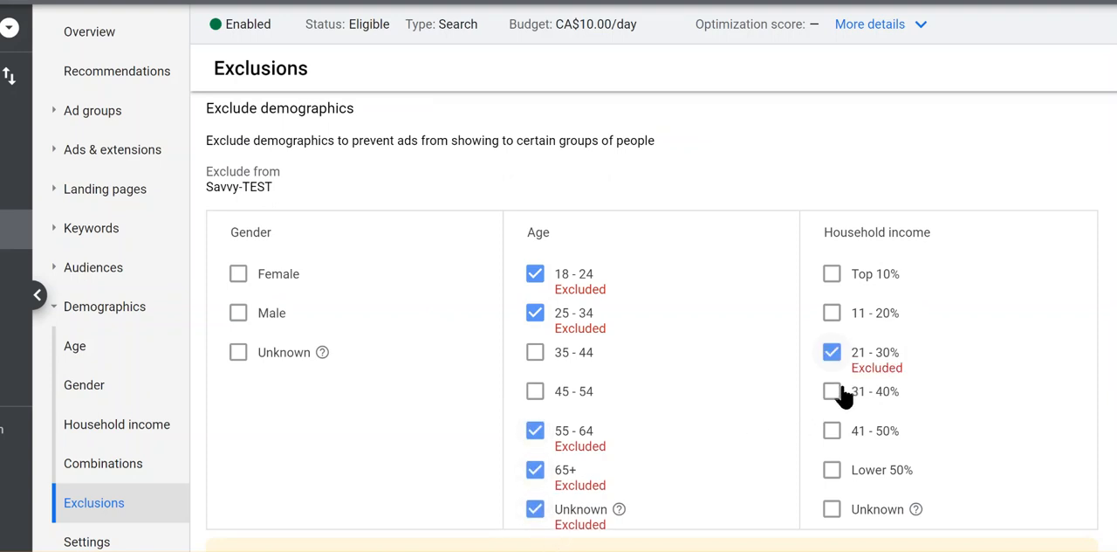
click(831, 392)
click(832, 431)
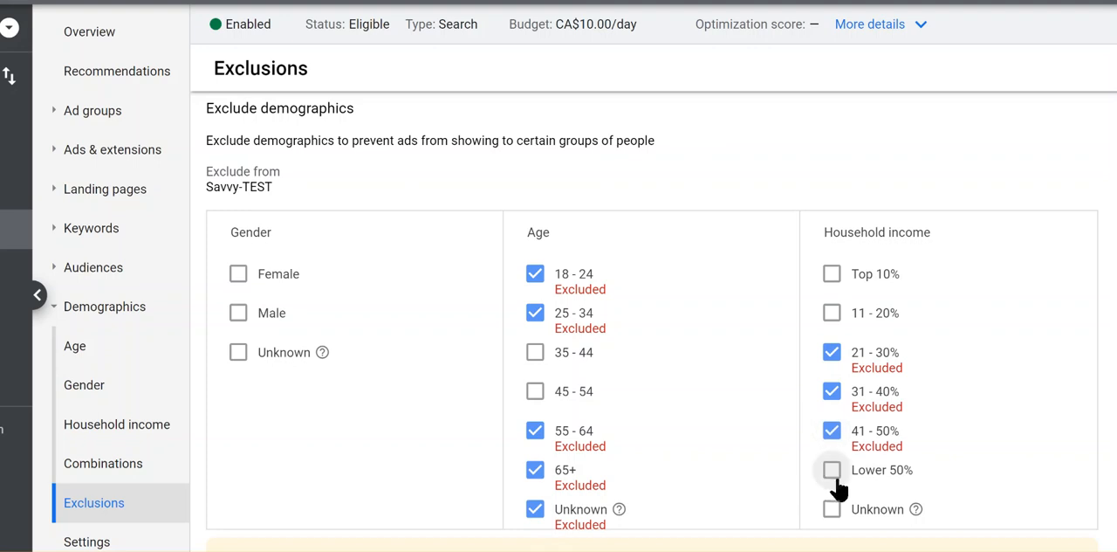
click(833, 472)
click(833, 510)
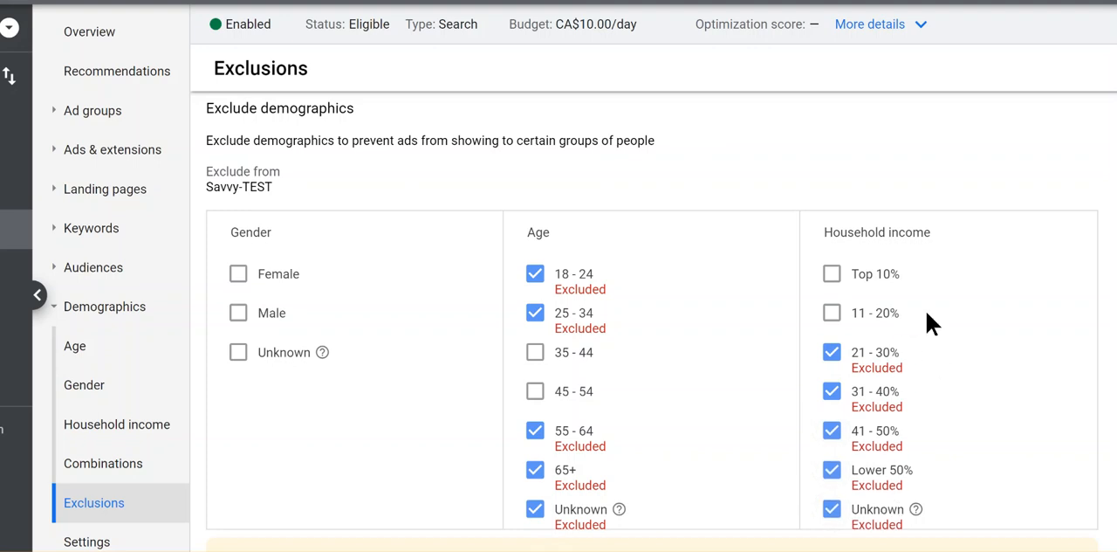
scroll(962, 334, down, 3)
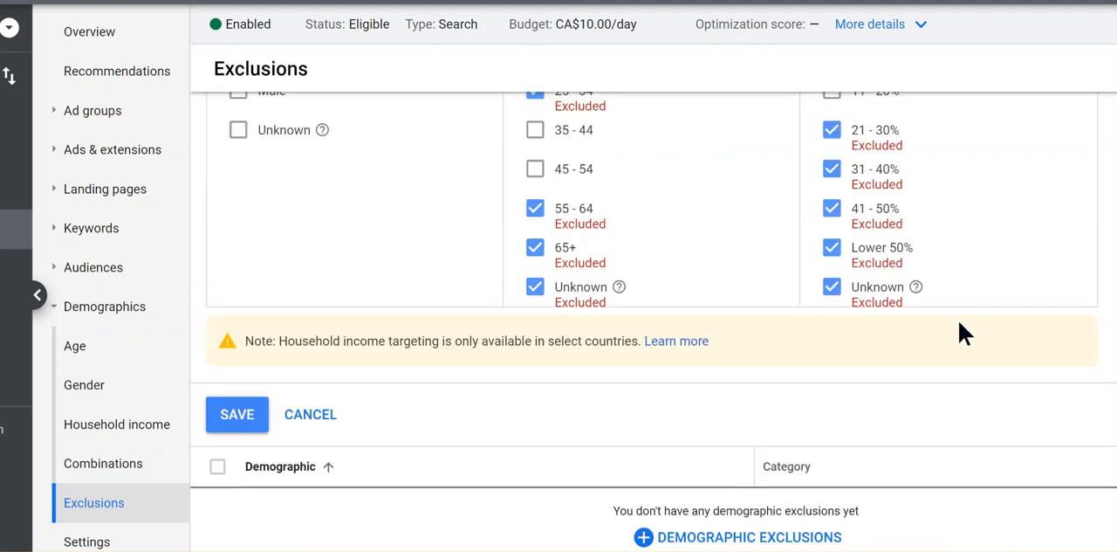
click(244, 418)
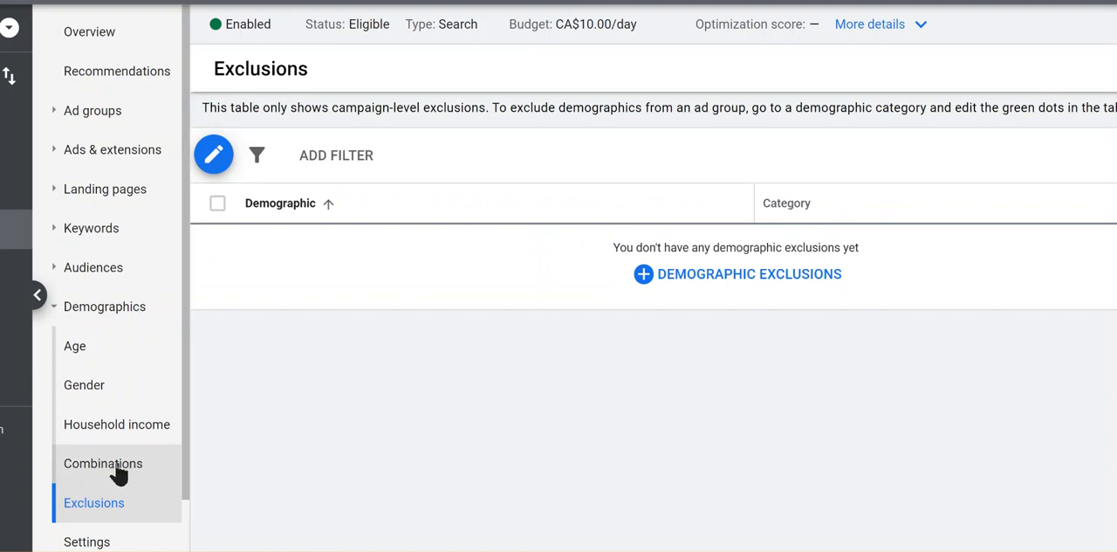
Review the campaign's full list of age and household income exclusions.
click(108, 321)
click(83, 312)
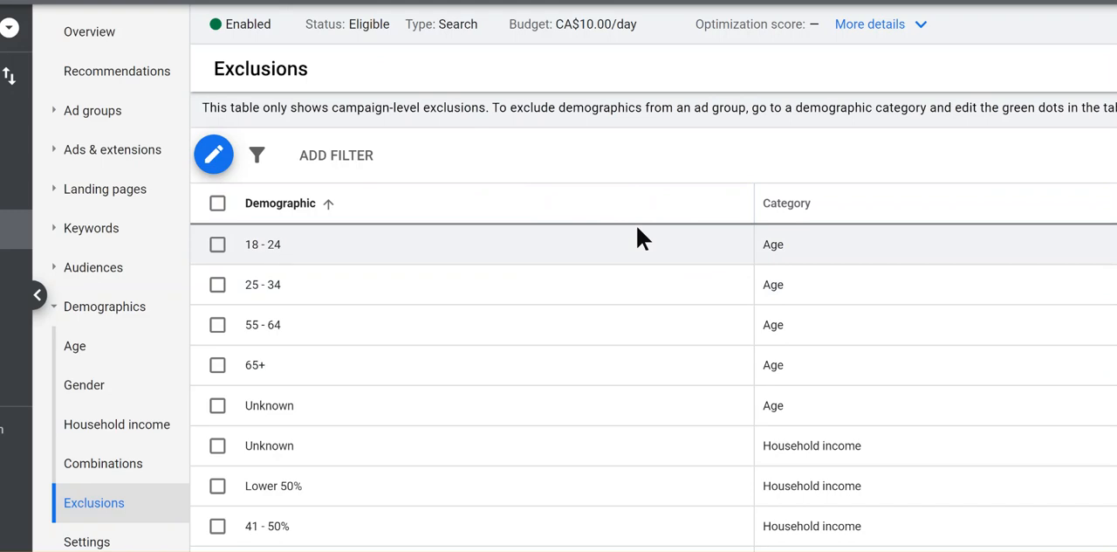
scroll(681, 234, down, 2)
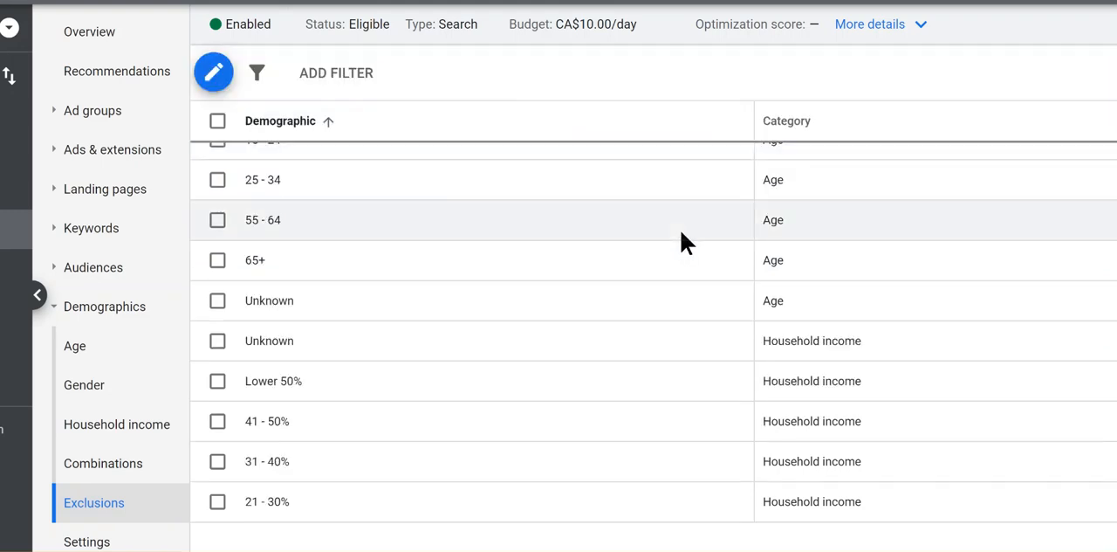
scroll(741, 257, up, 2)
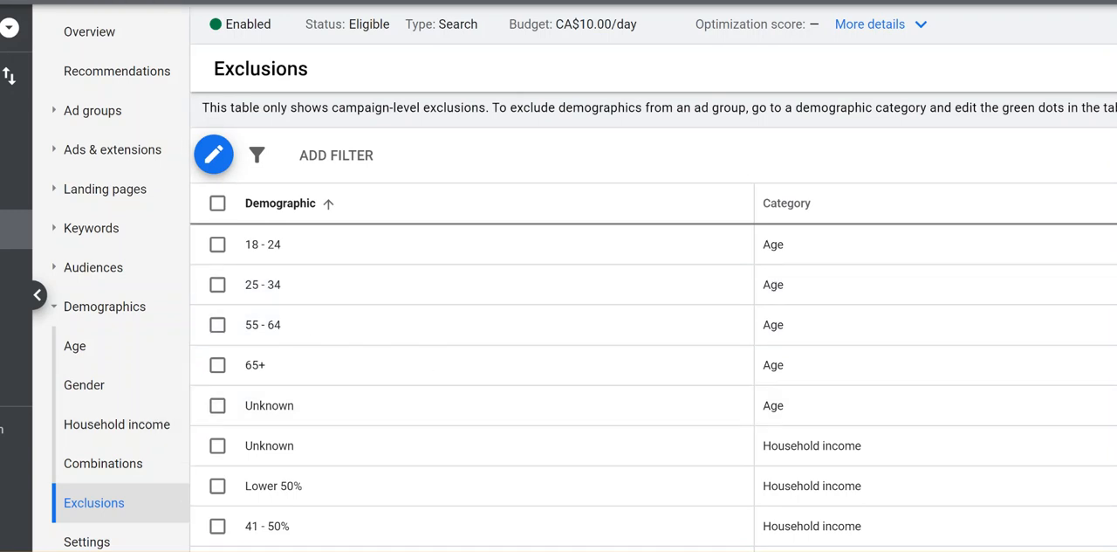
Look over the campaign's ad groups and the age targeting status of each one.
click(81, 122)
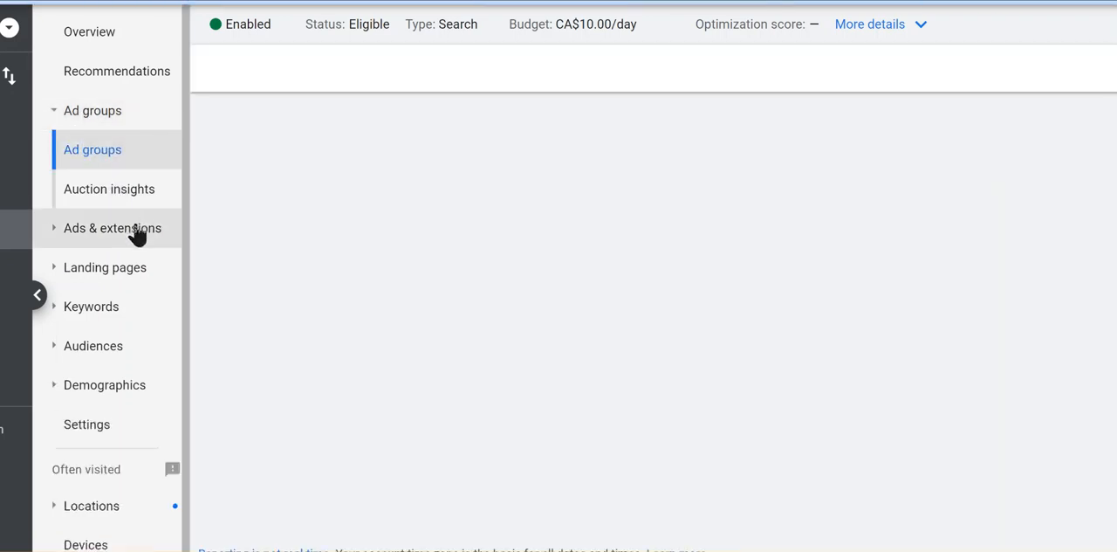
click(92, 154)
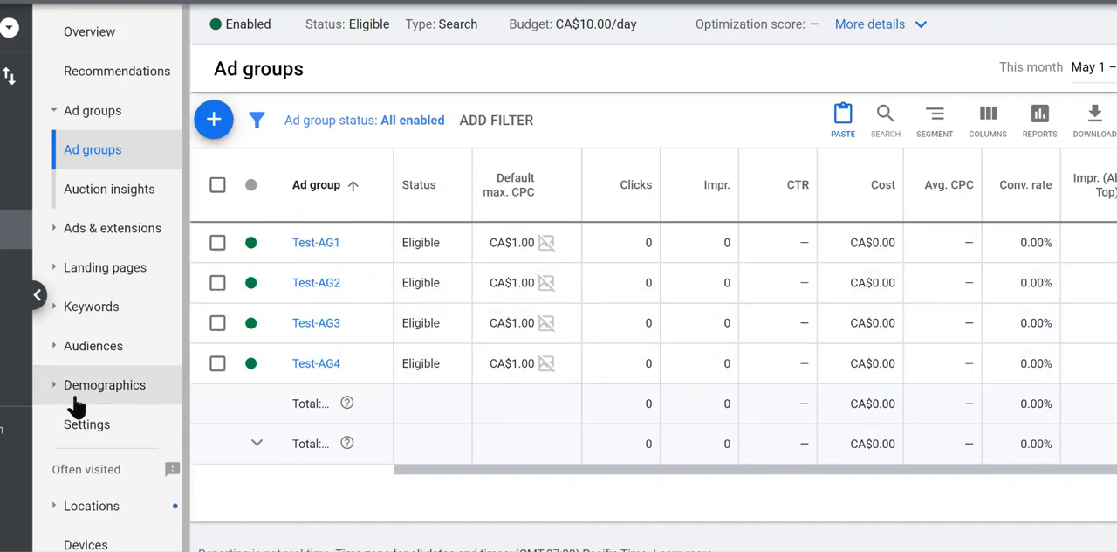
click(74, 387)
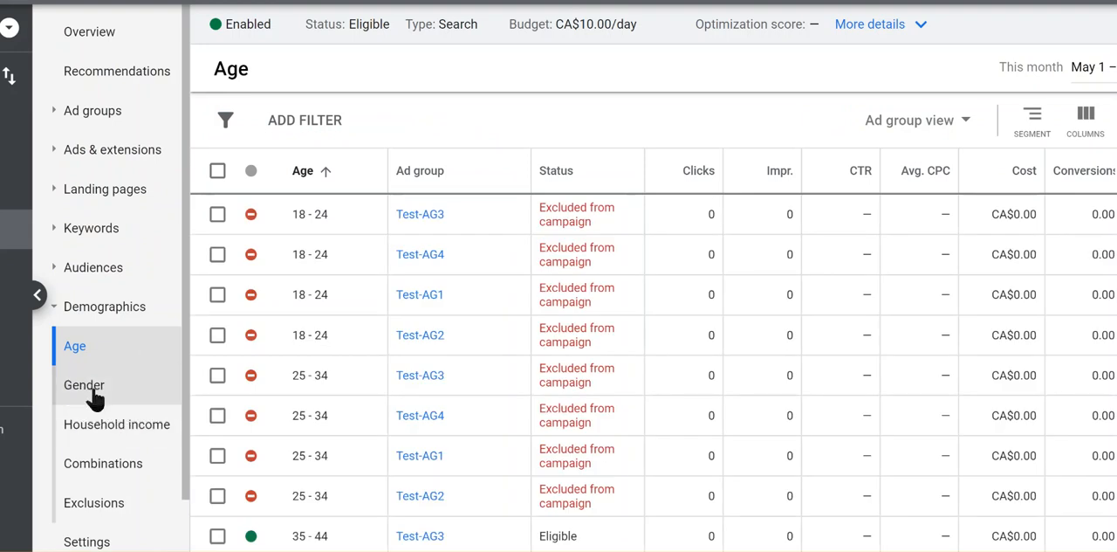
Filter the campaign's gender demographics to show only Female.
click(94, 395)
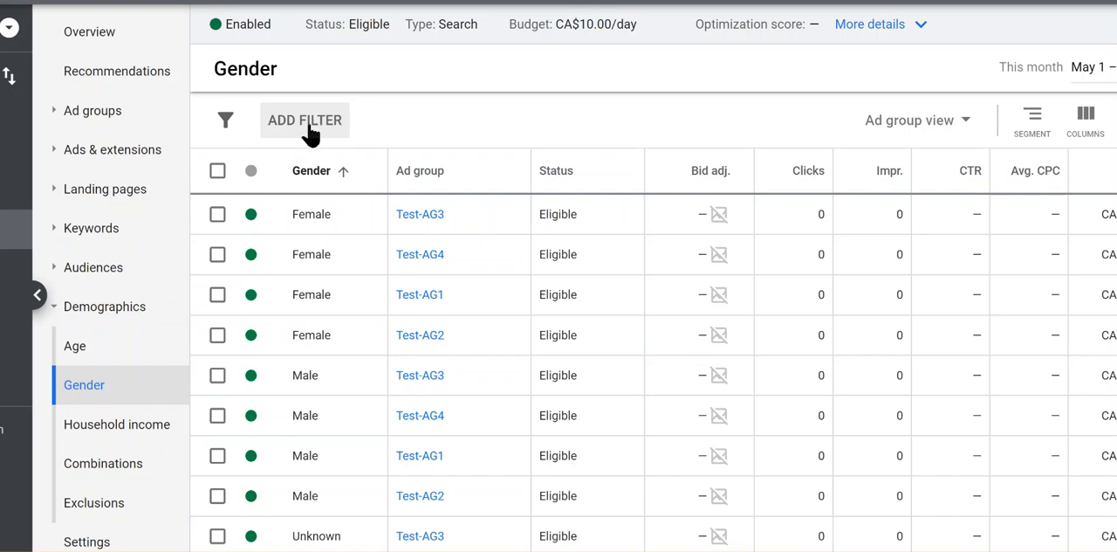
click(309, 131)
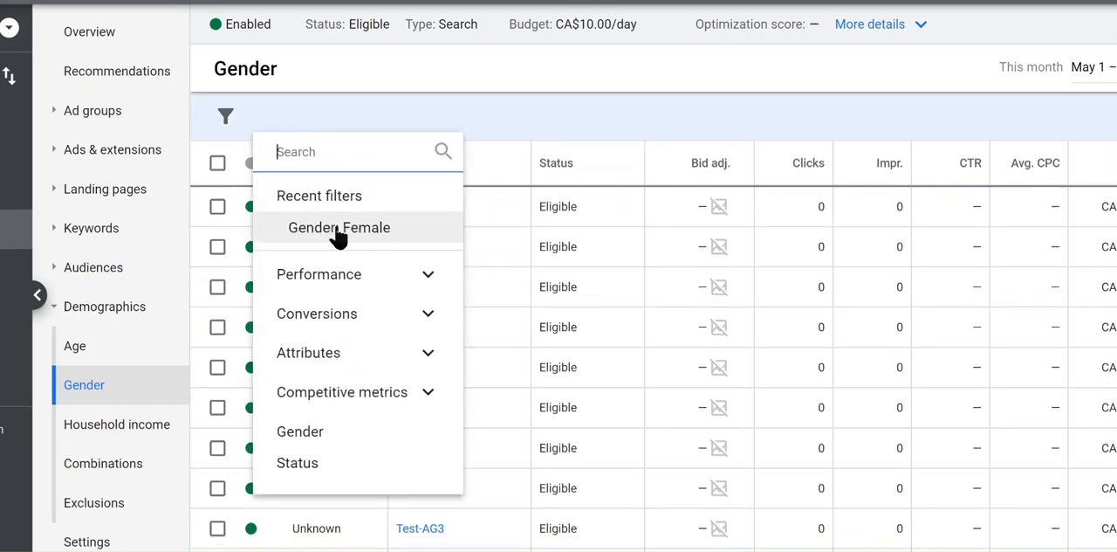
click(324, 435)
click(273, 204)
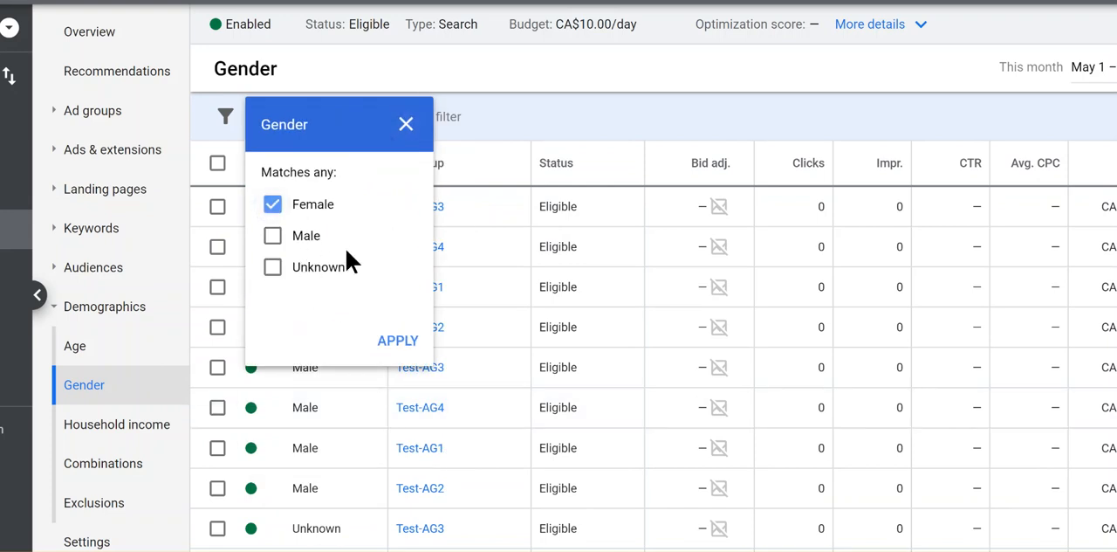
click(402, 342)
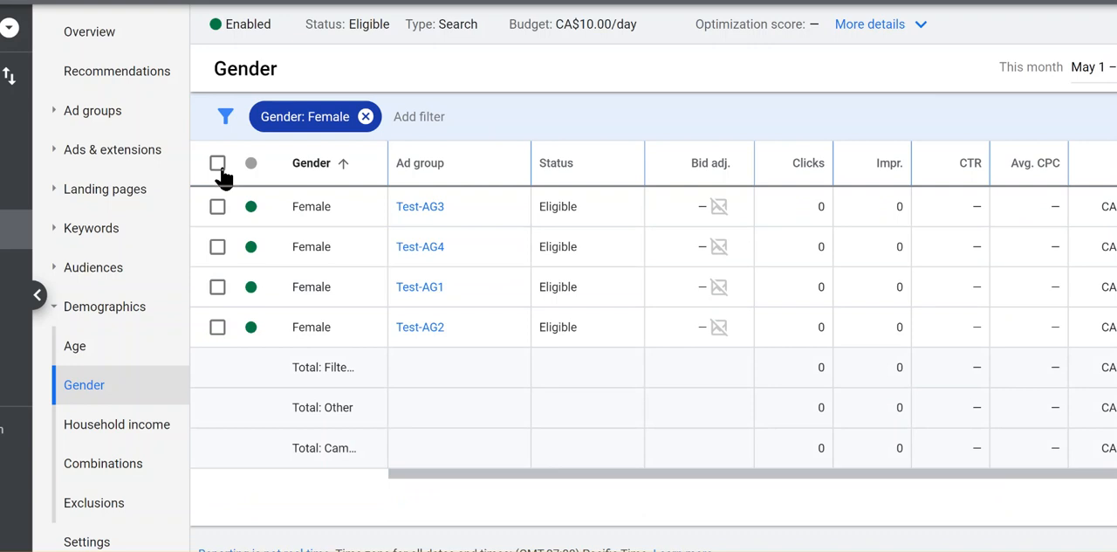
Apply a 20% bid adjustment increase to the Female rows of all four ad groups and clear the selection.
click(217, 163)
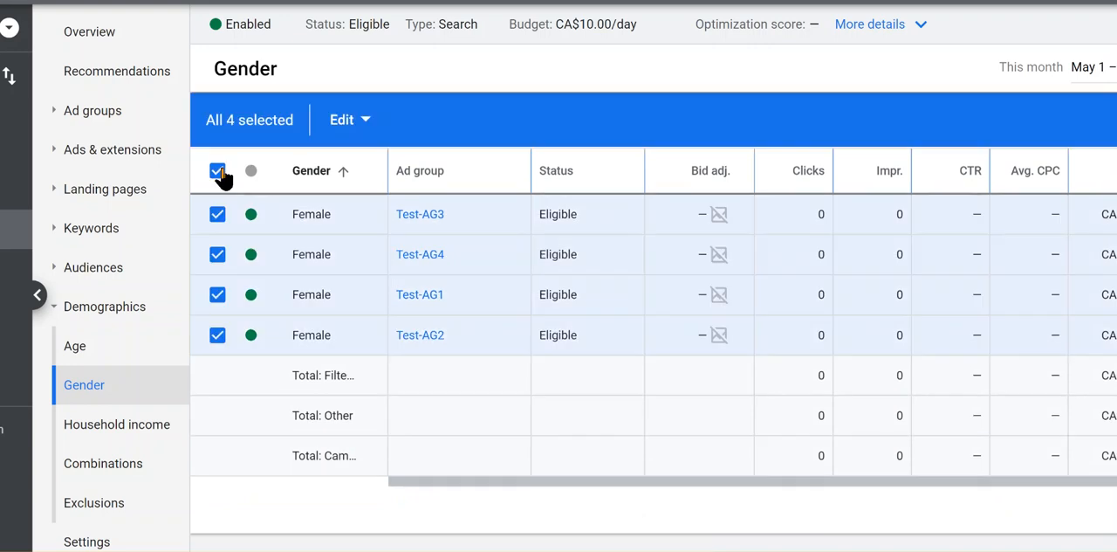
click(362, 131)
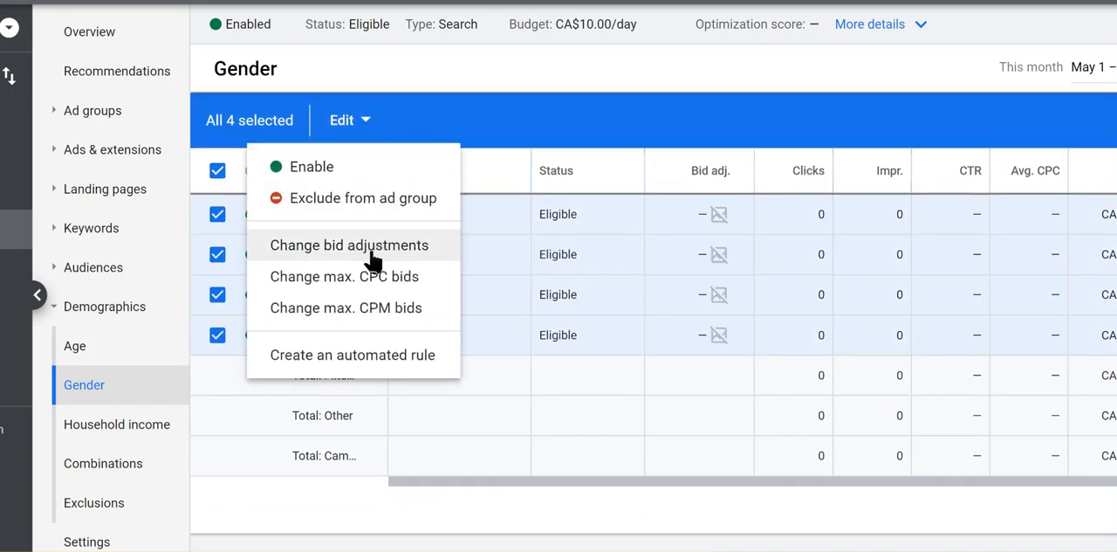
click(373, 253)
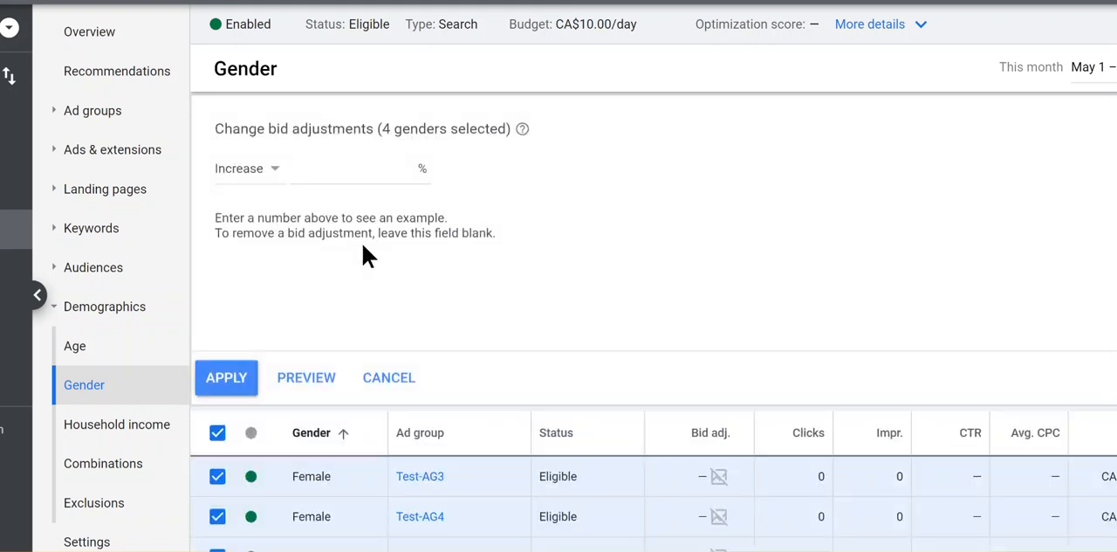
text(20)
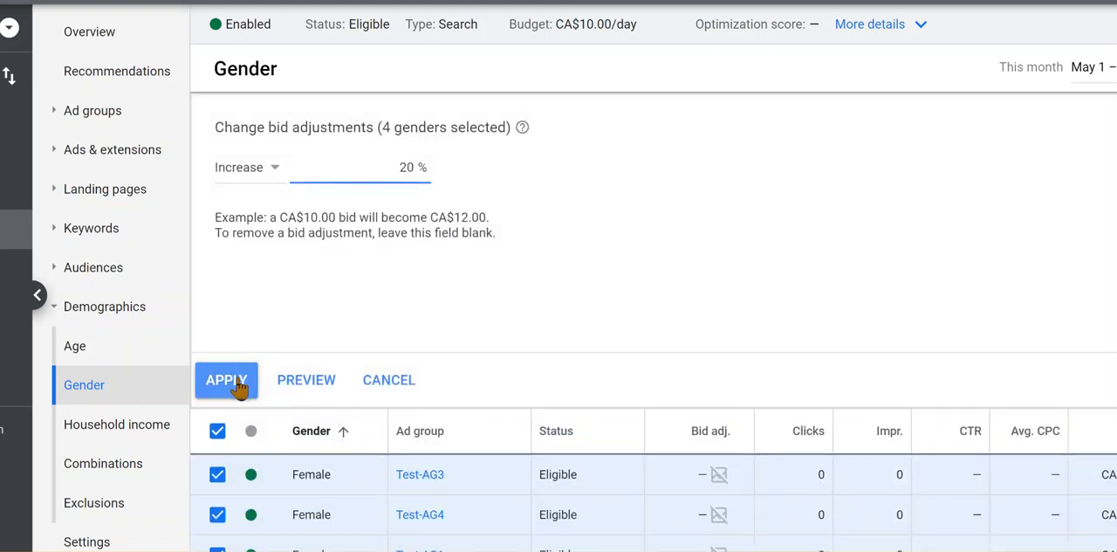
click(229, 381)
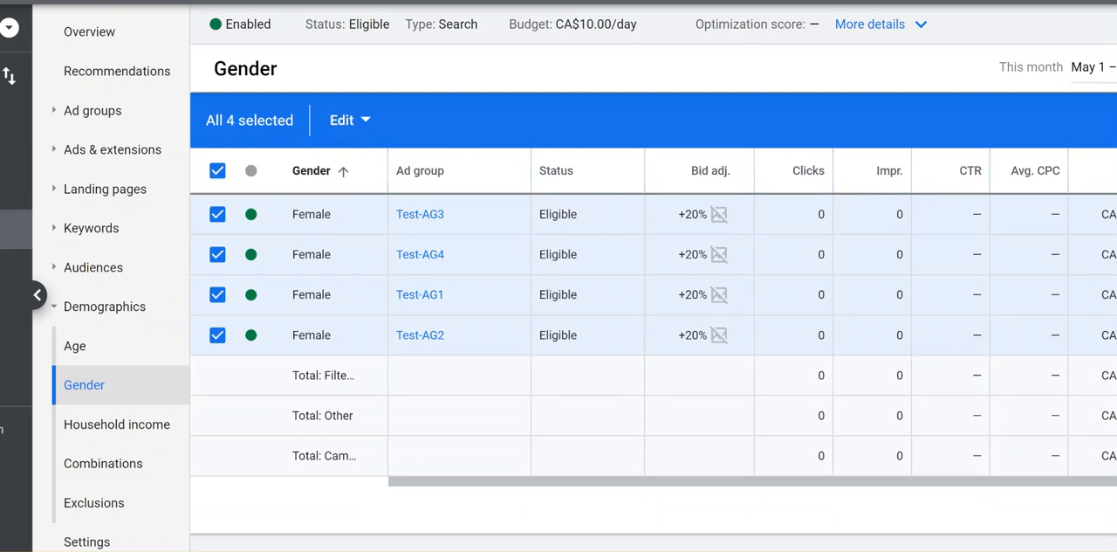
click(1113, 121)
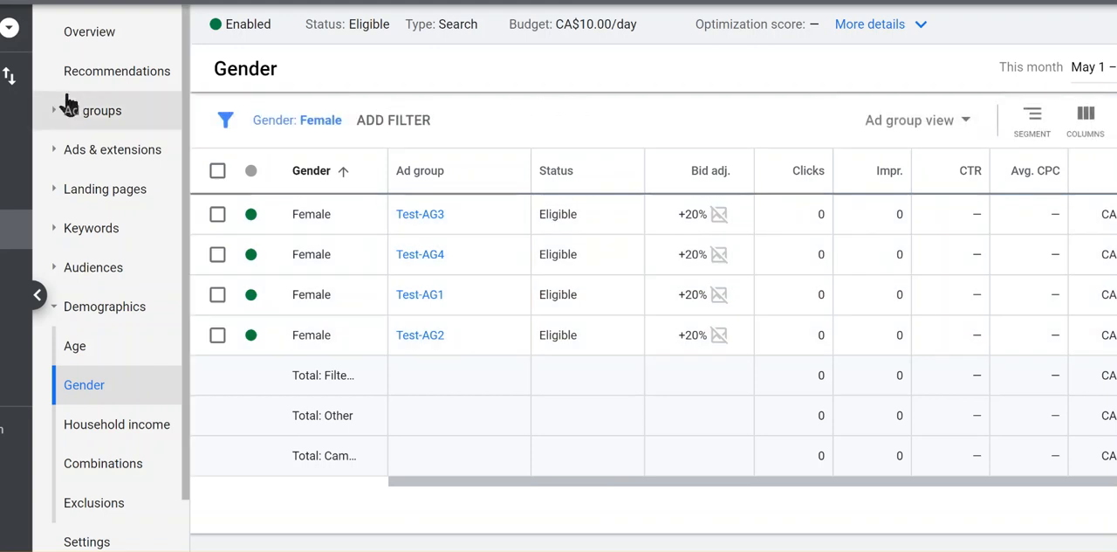
Open the Test-AG1 ad group and check its age and gender demographics.
click(81, 112)
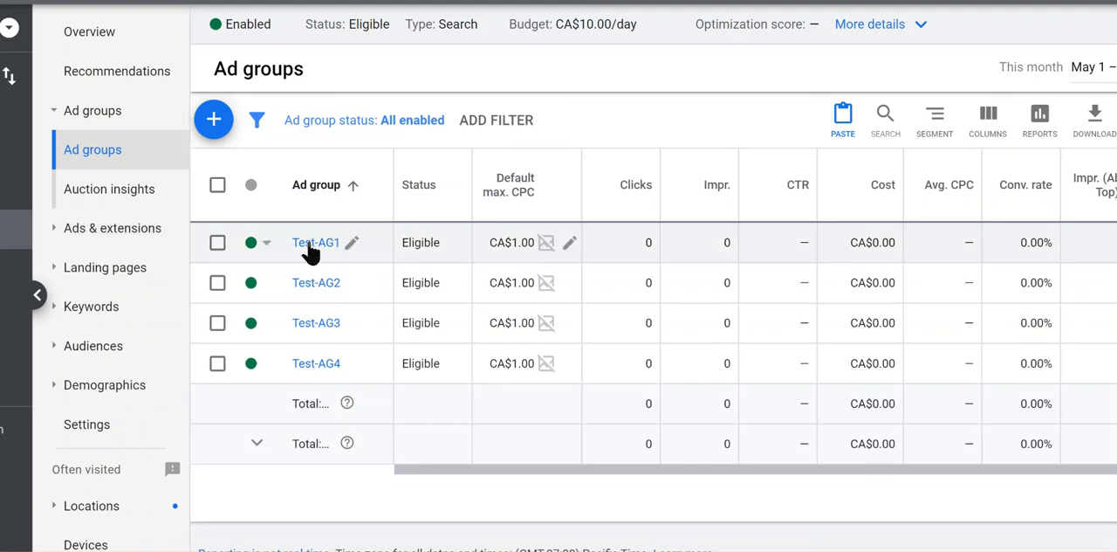
click(314, 244)
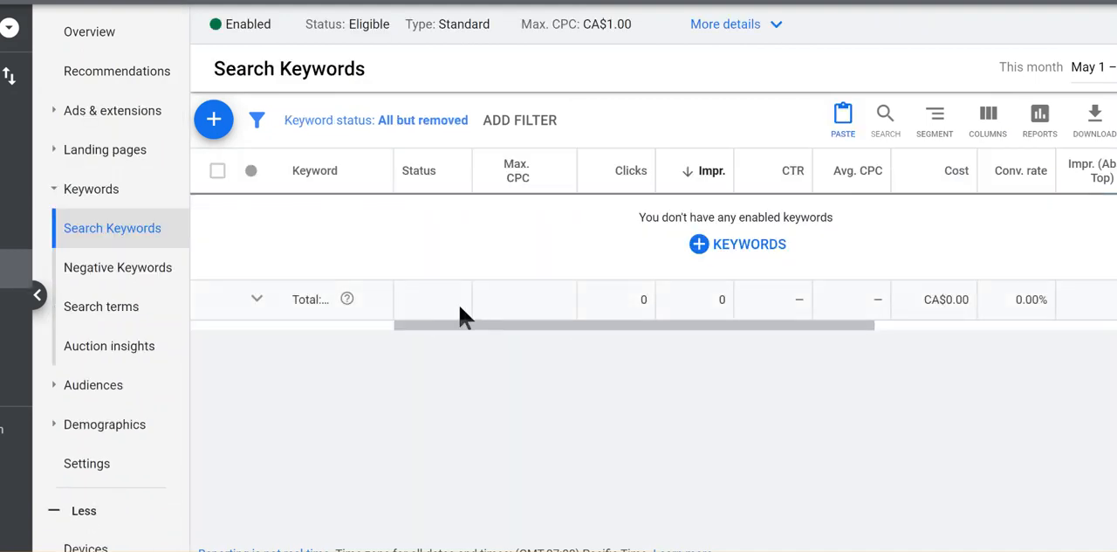
click(71, 426)
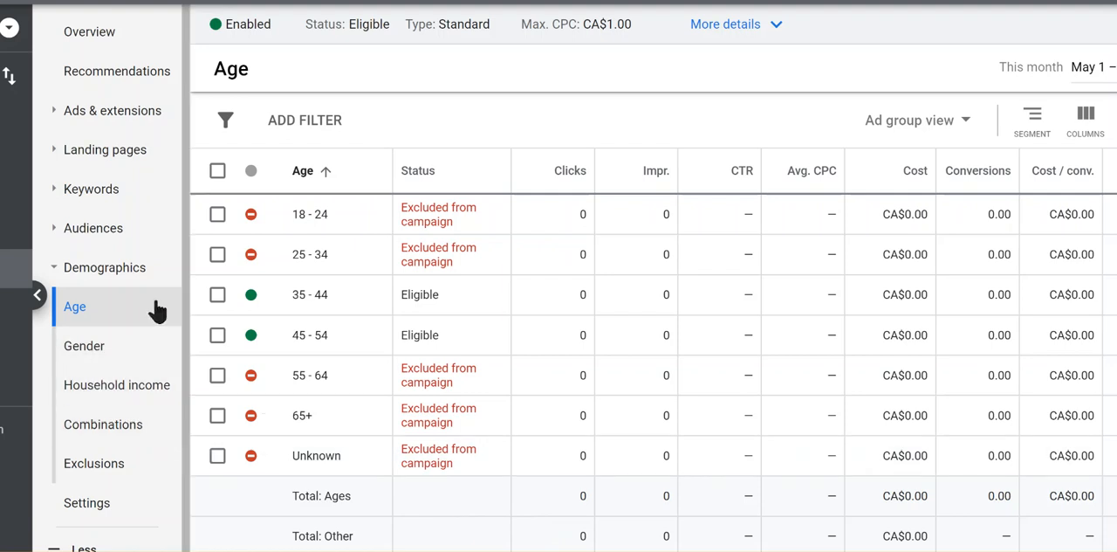
click(87, 351)
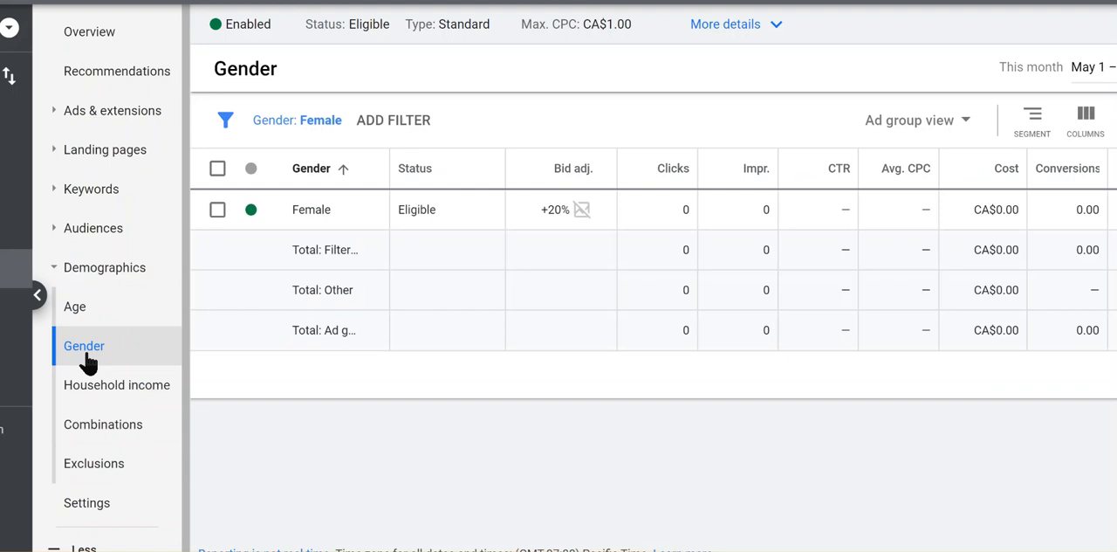
Remove the Female filter from Test-AG1's gender demographics and view its household income demographics.
click(325, 122)
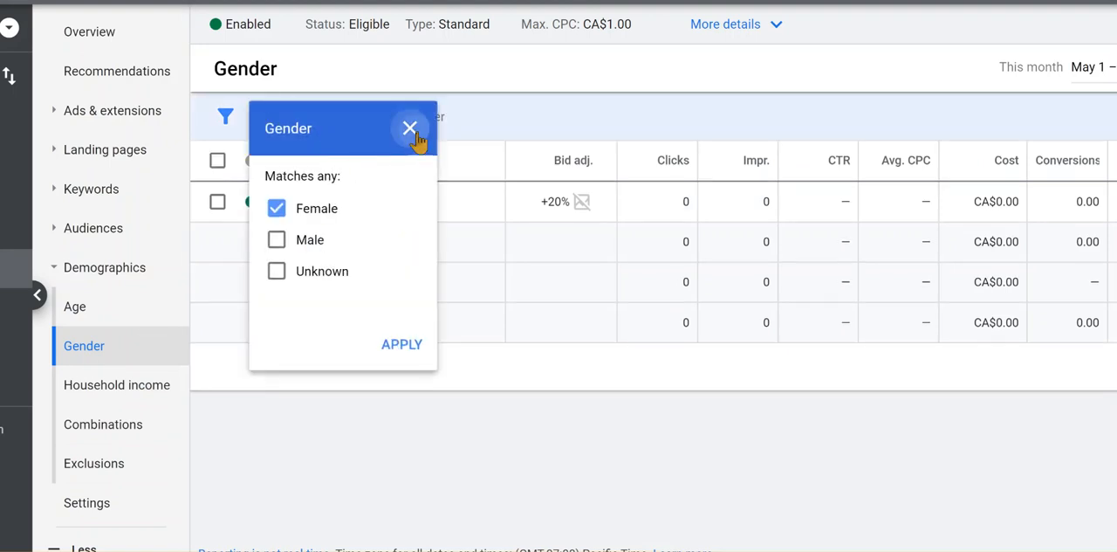
click(410, 128)
click(370, 114)
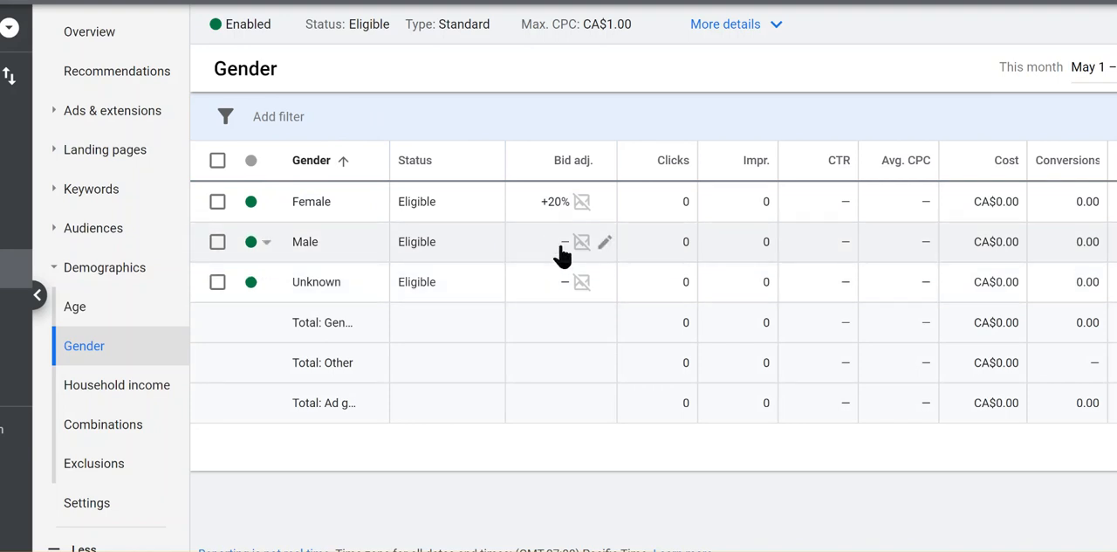
click(127, 393)
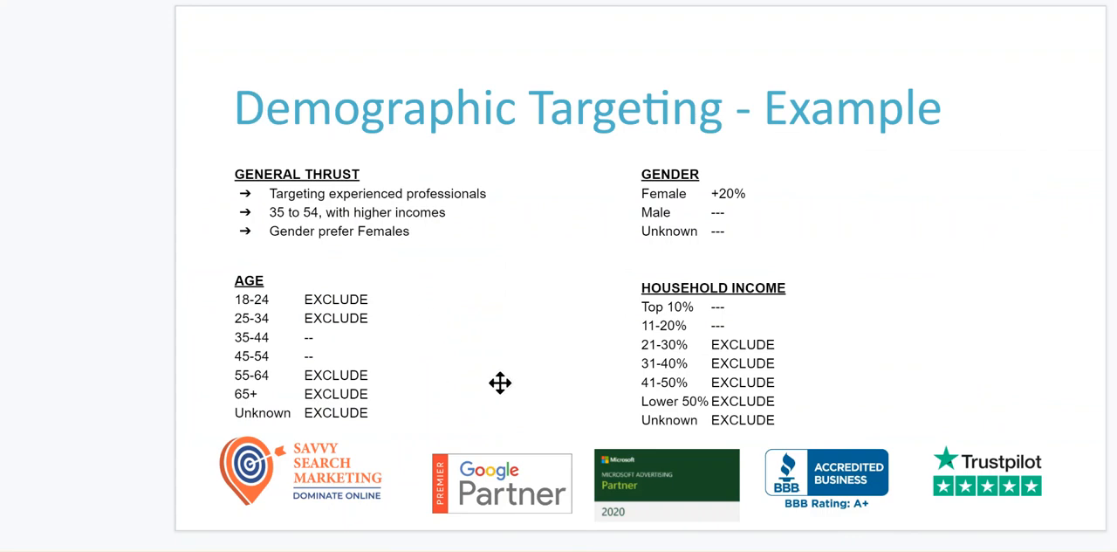
key(Right)
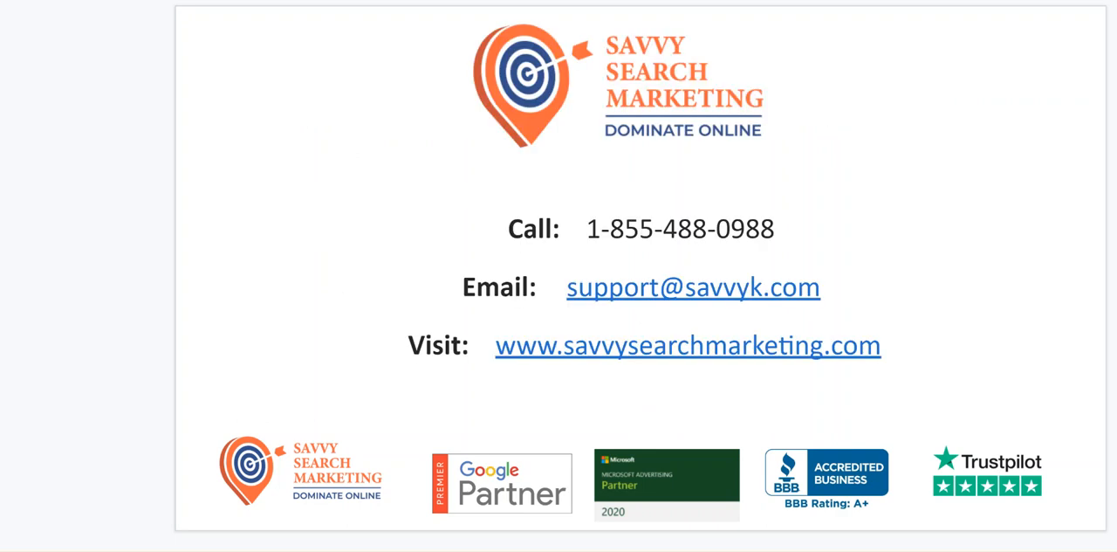